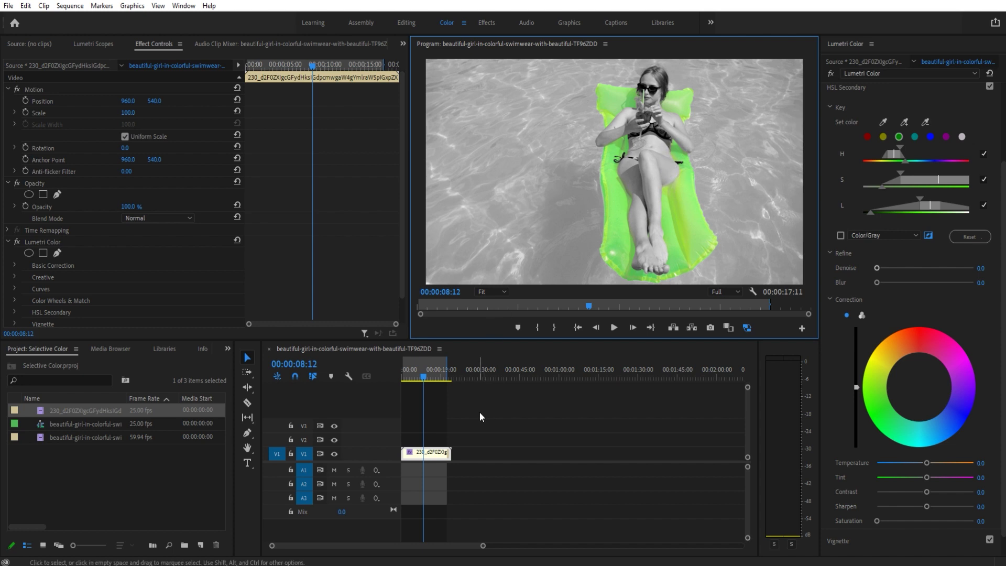
Build a new sequence from the original colour pool clip and close the black-and-white sequence
drag(472, 413, 407, 454)
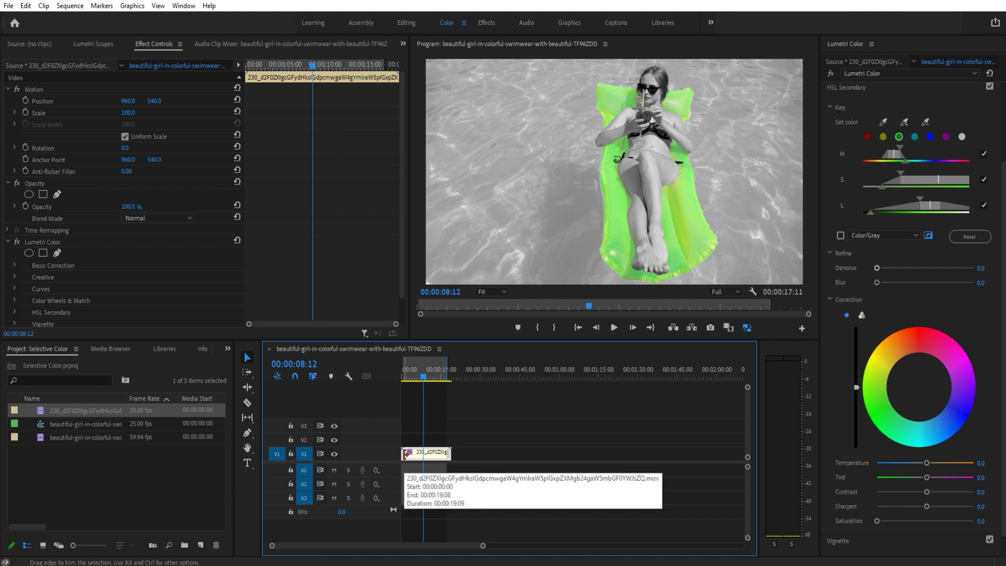
click(104, 410)
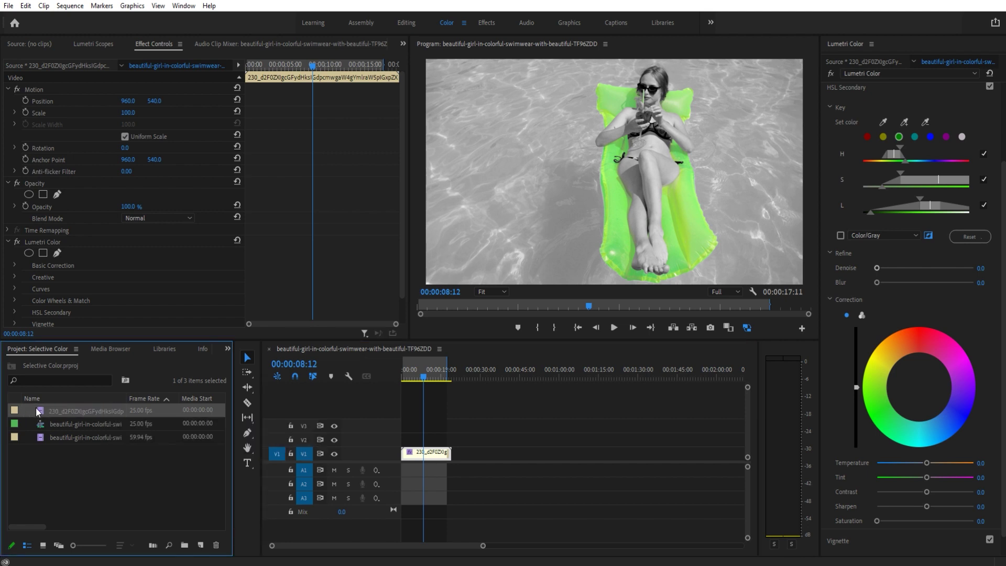
click(202, 548)
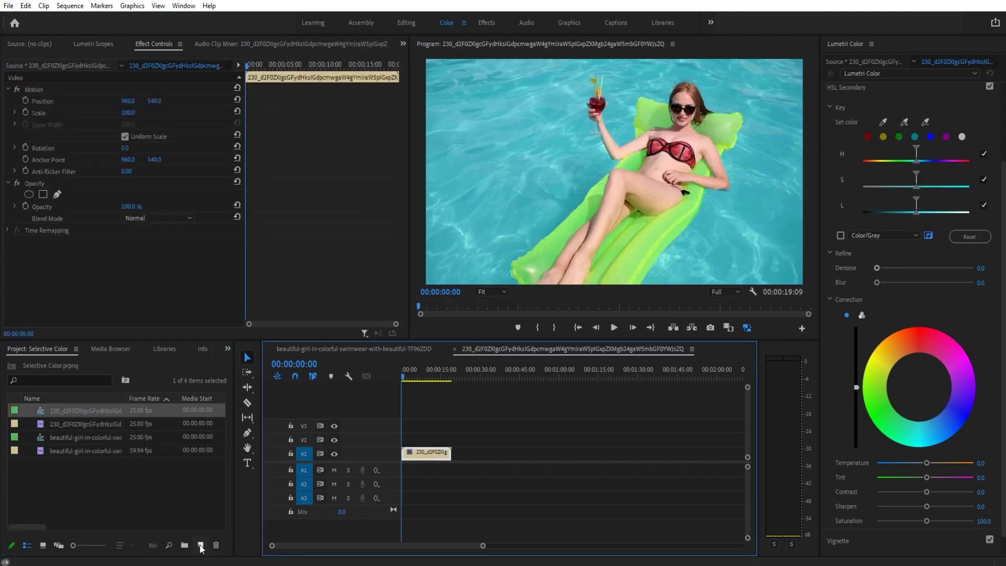
click(268, 349)
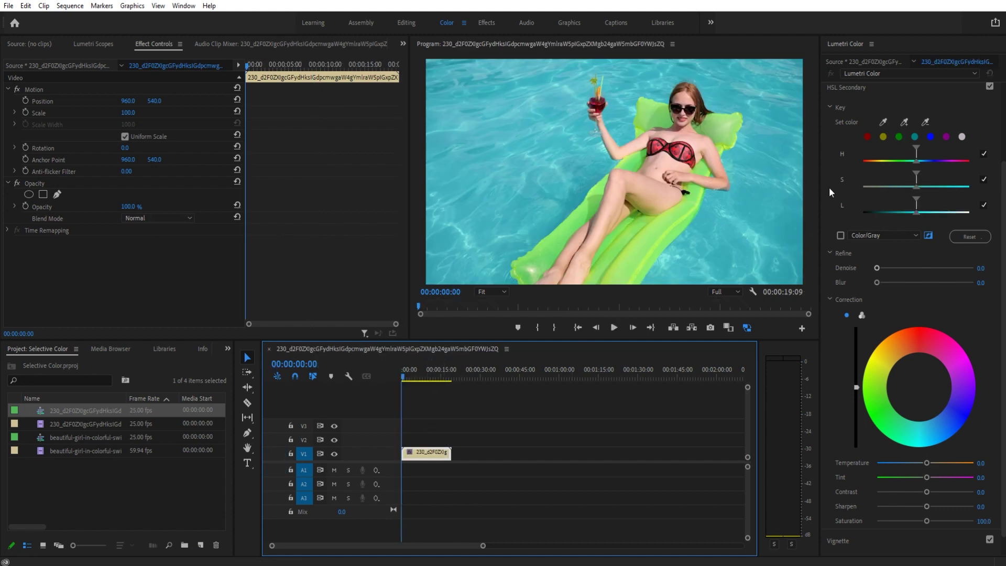
click(848, 40)
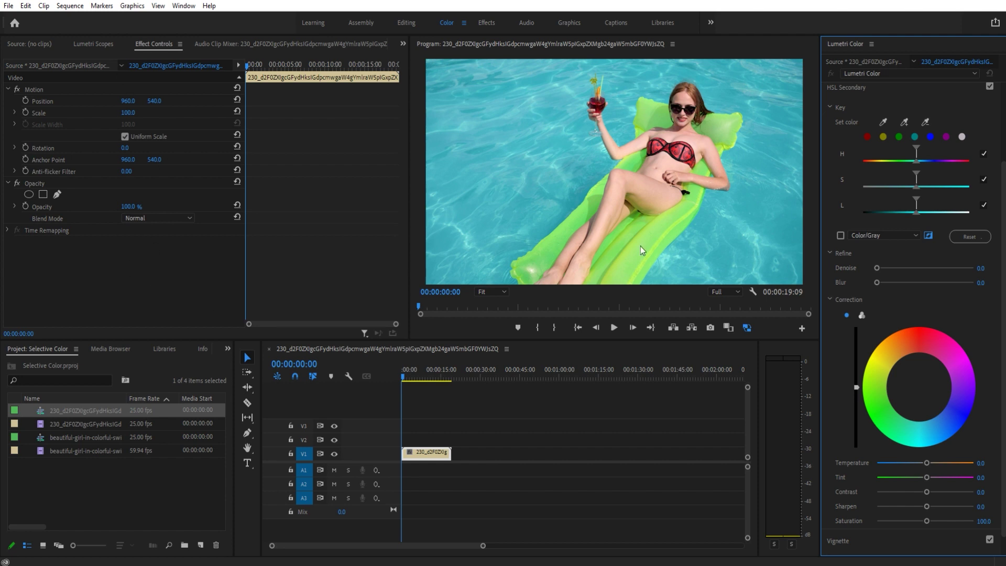
At 00:00:04:10, key the raft's green with the HSL Secondary eyedropper and preview it on gray
scroll(920, 159, up, 4)
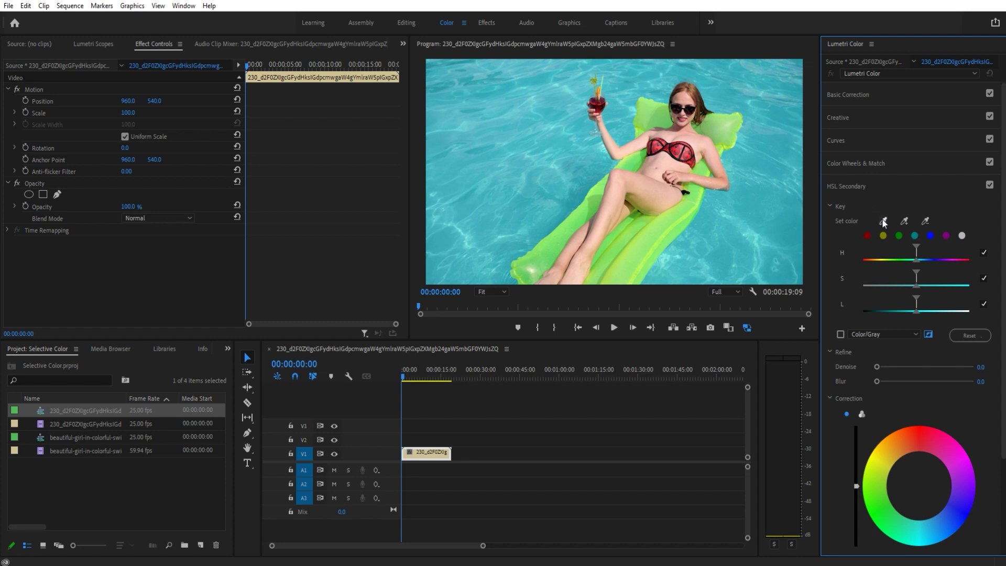
click(413, 374)
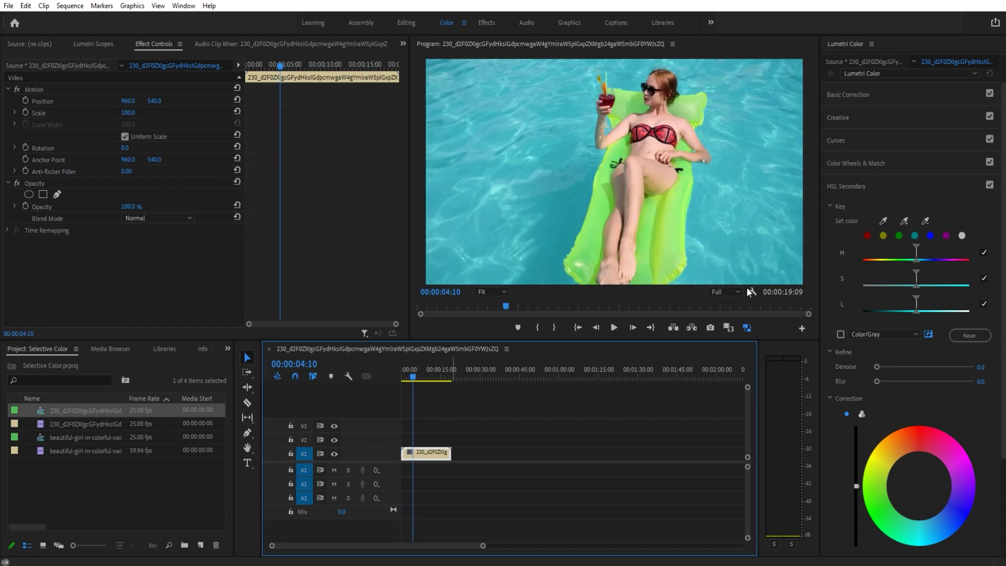
click(884, 221)
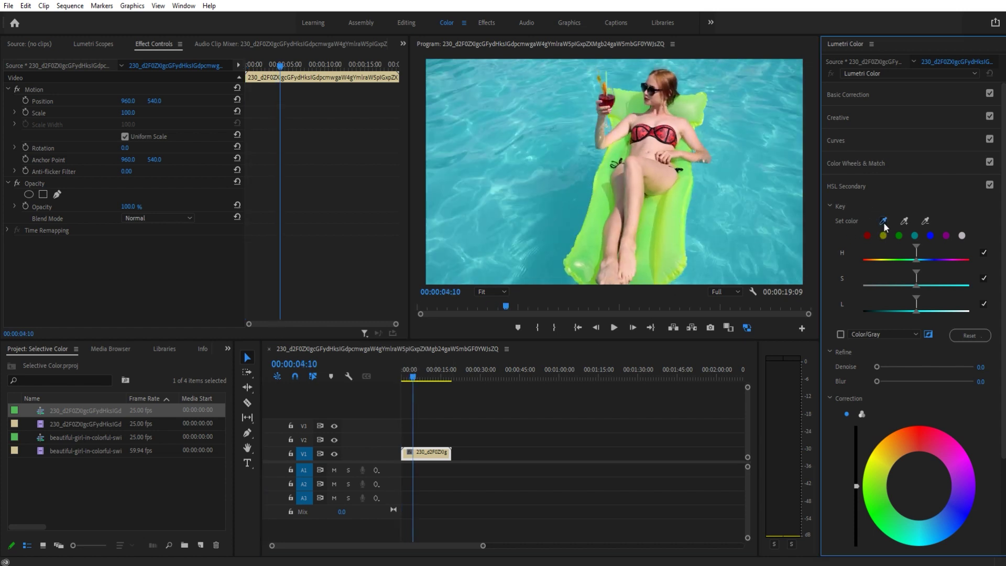
click(669, 225)
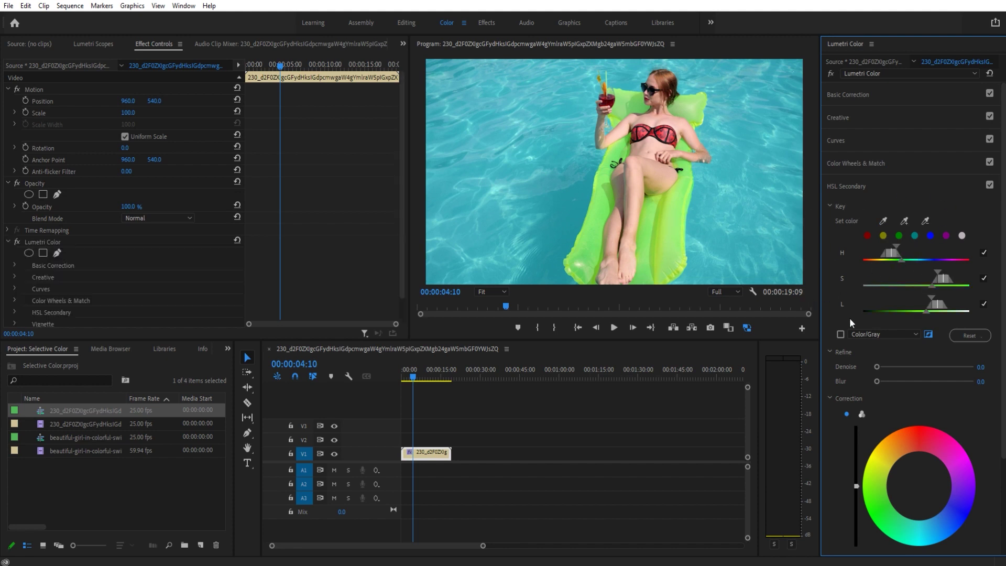
click(841, 333)
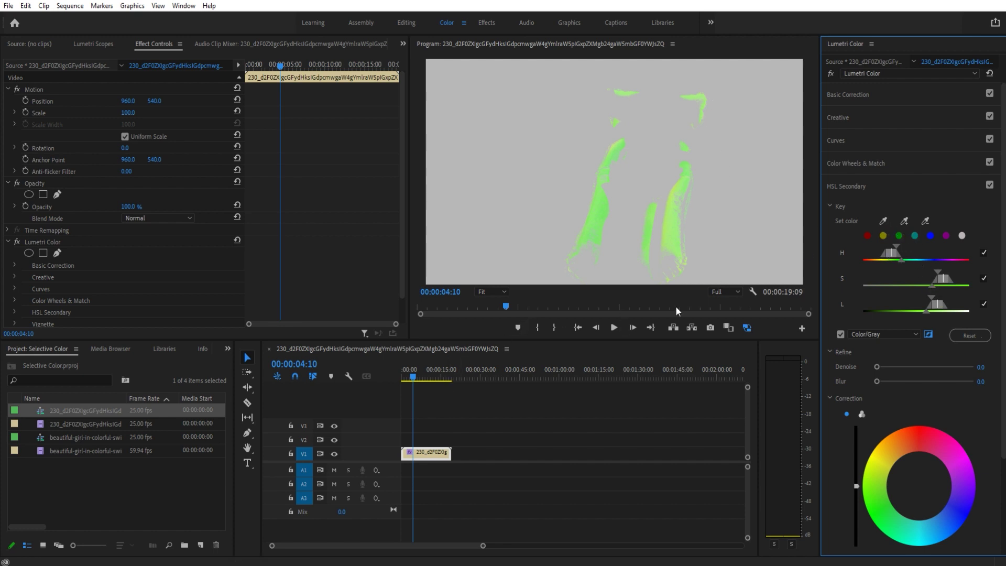
Add another shade of the raft to the key with the + eyedropper, then preview the mask on gray
click(841, 335)
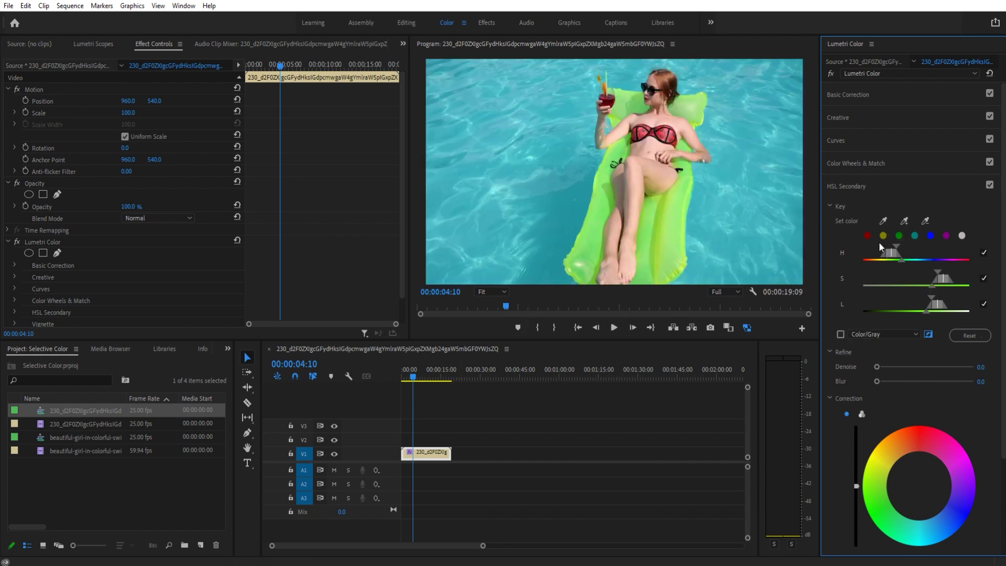
click(904, 223)
click(697, 109)
click(904, 220)
click(841, 334)
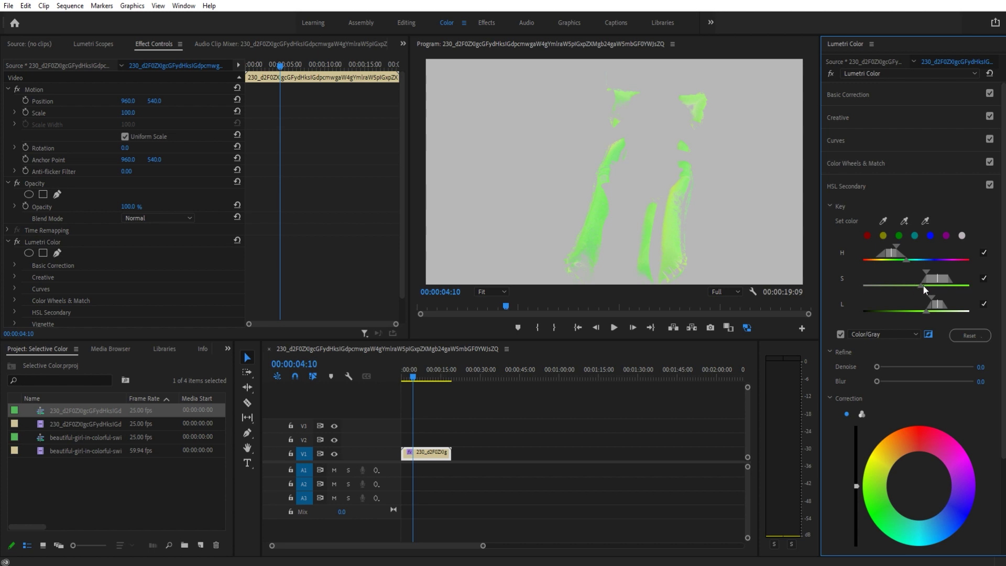
Widen the key's saturation and lightness ranges, then narrow lightness slightly to fit the raft
mouse_move(921, 284)
mouse_down()
mouse_move(870, 285)
mouse_move(927, 276)
mouse_move(903, 277)
mouse_up()
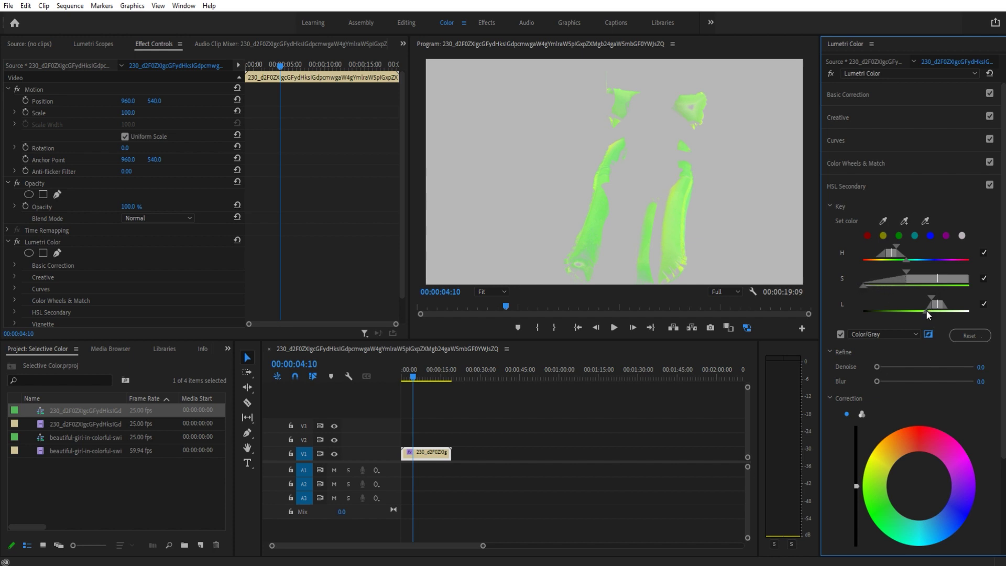
drag(923, 310, 883, 307)
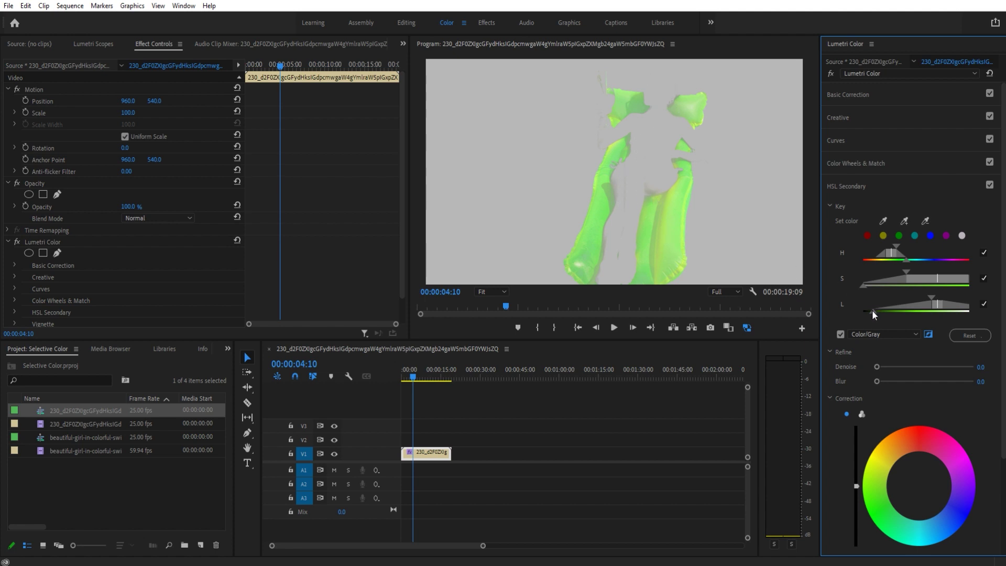
drag(873, 310, 926, 294)
click(842, 334)
scroll(842, 433, down, 4)
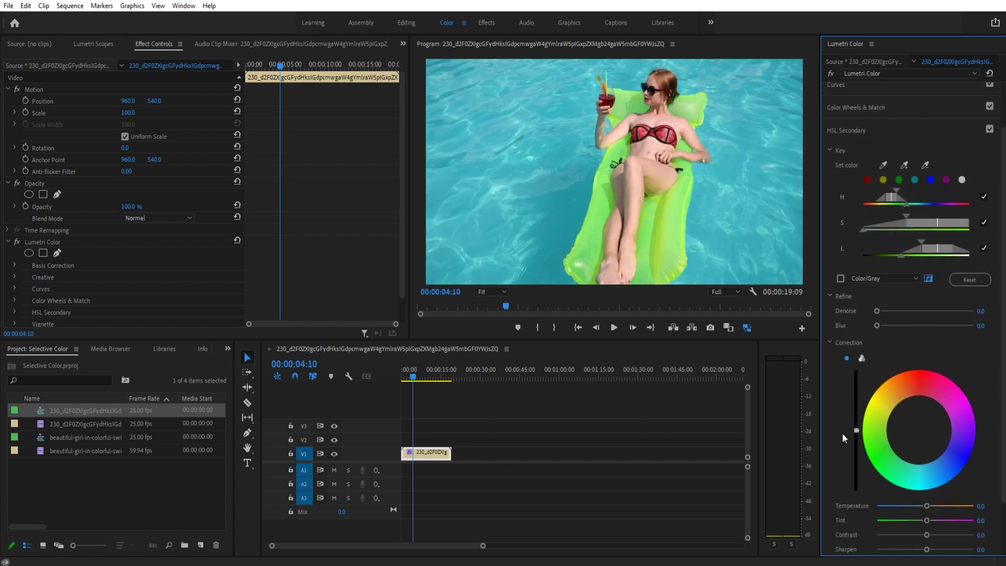
drag(930, 498, 863, 496)
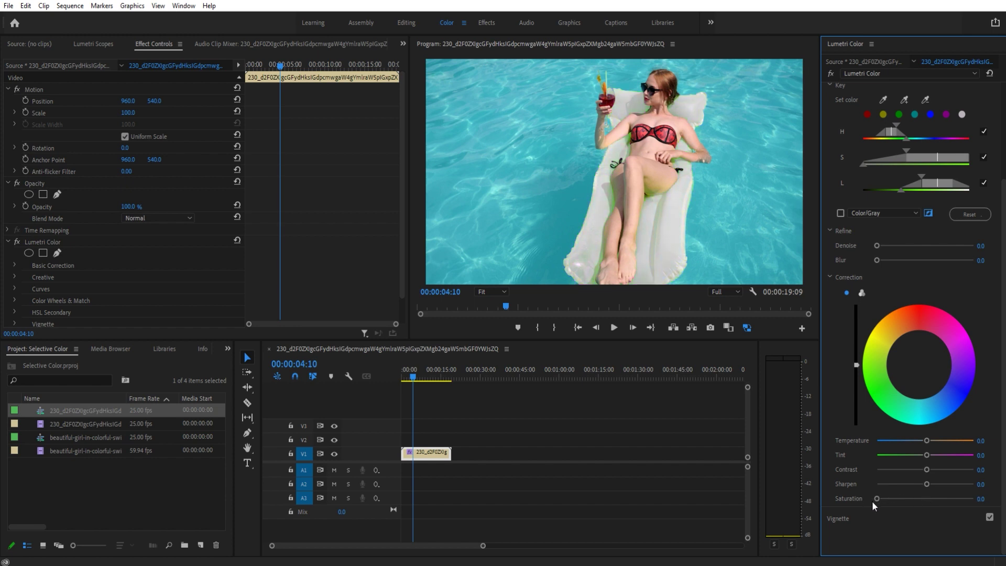
double_click(875, 498)
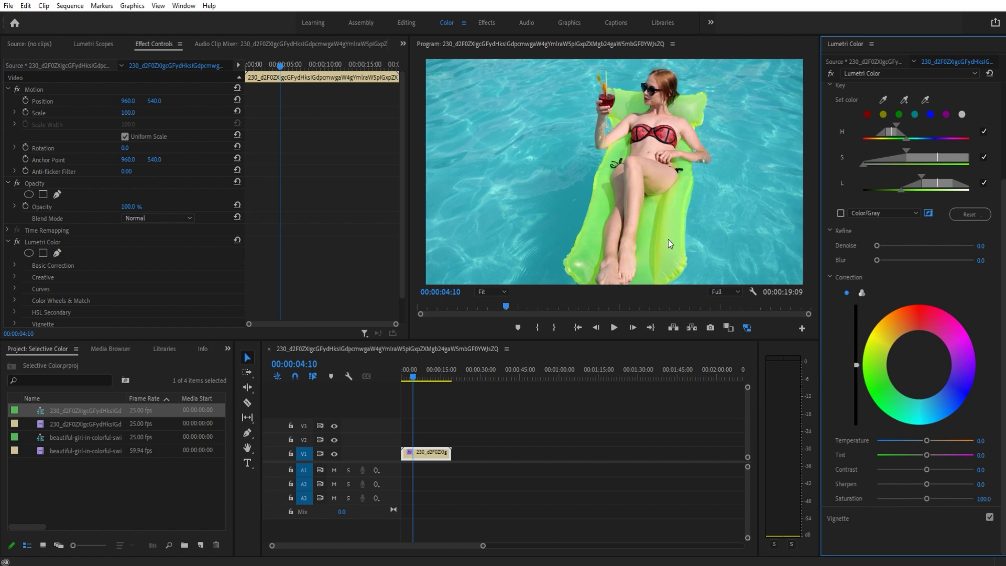
drag(906, 310, 917, 364)
Invert the HSL key and set Correction Saturation to 0, leaving only the raft in colour
scroll(896, 228, down, 1)
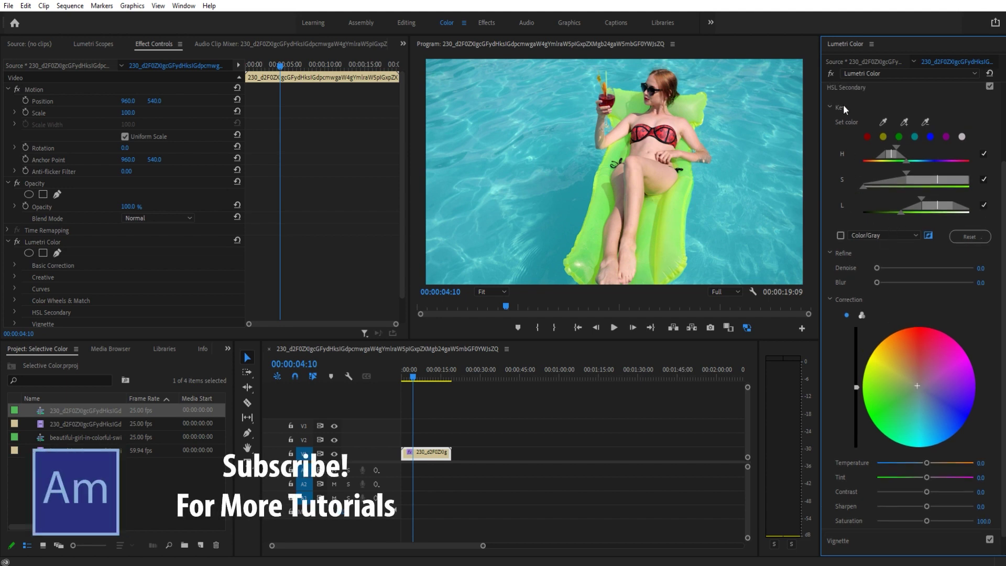
click(842, 234)
click(842, 234)
click(932, 237)
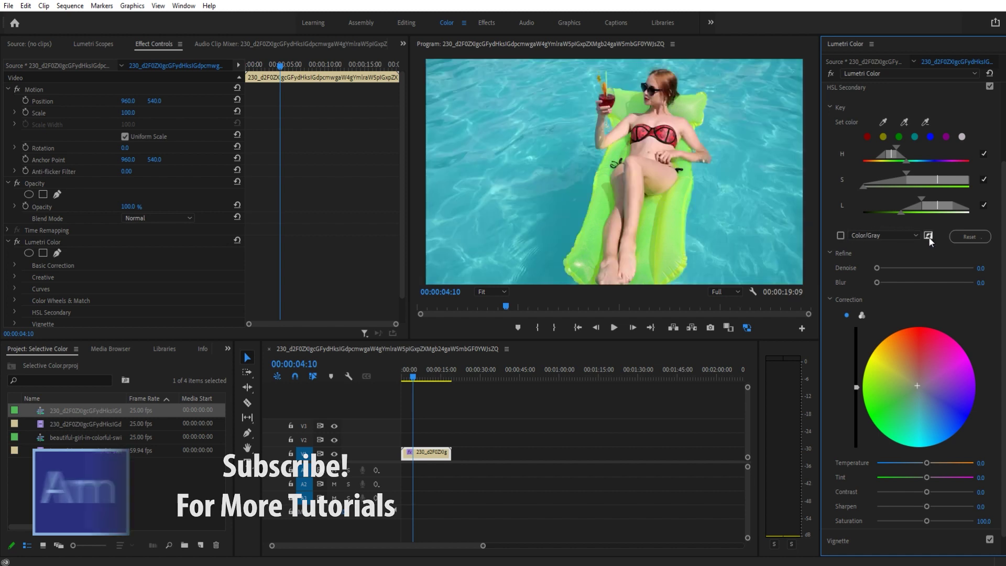
click(931, 236)
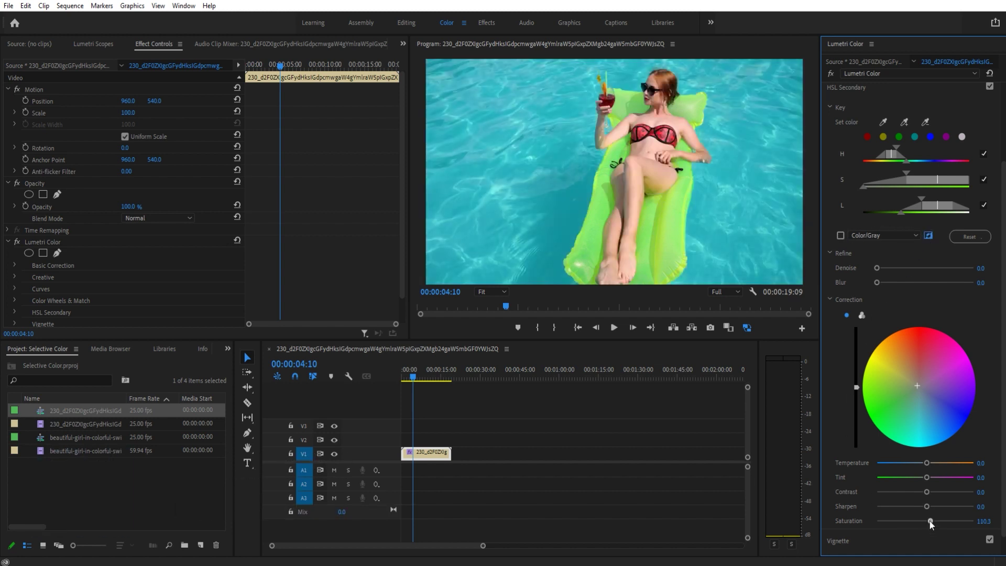
drag(931, 521, 889, 520)
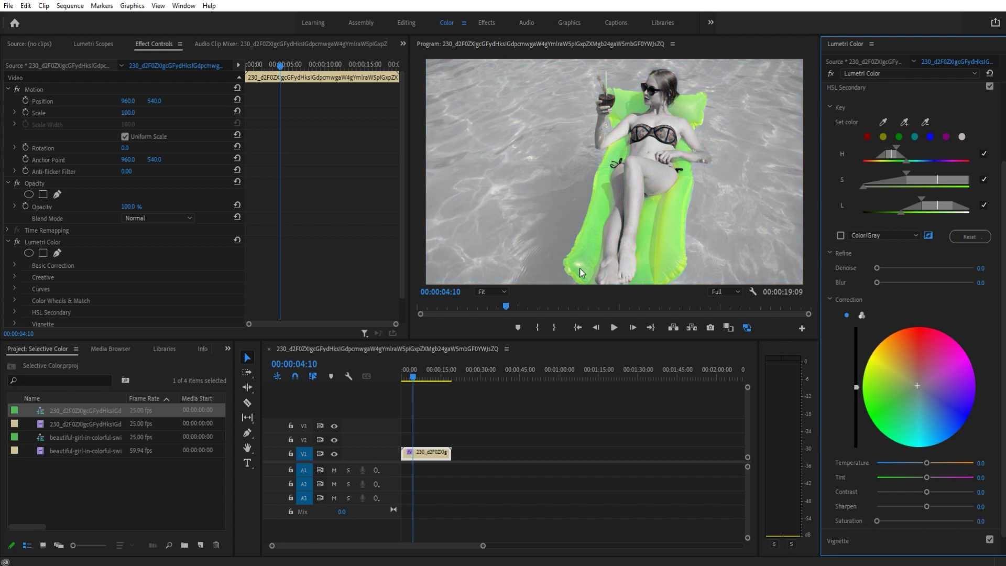
key(space)
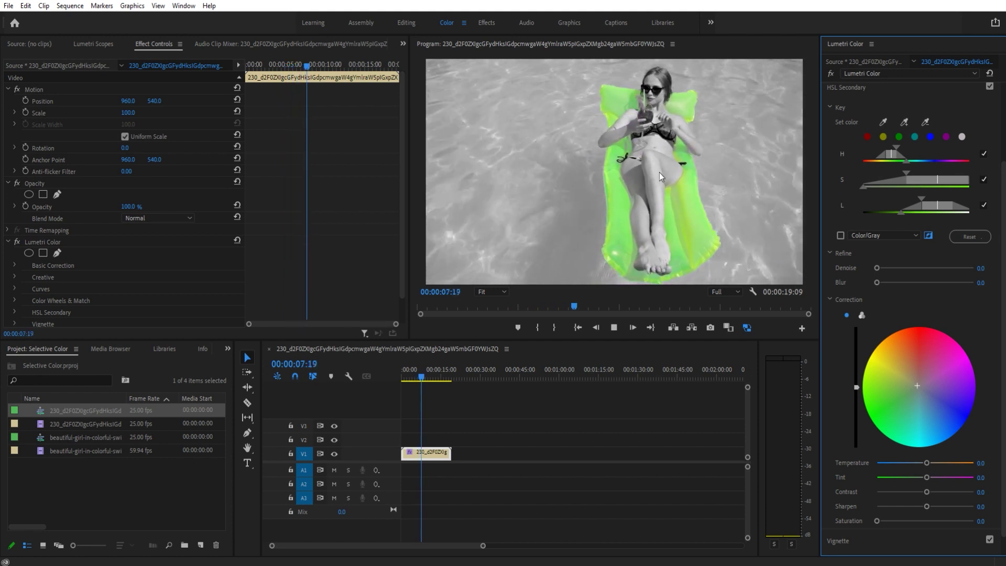
Soften the raft mask with Denoise 14.1 and Blur 3.7, replaying the clip to check edges
key(space)
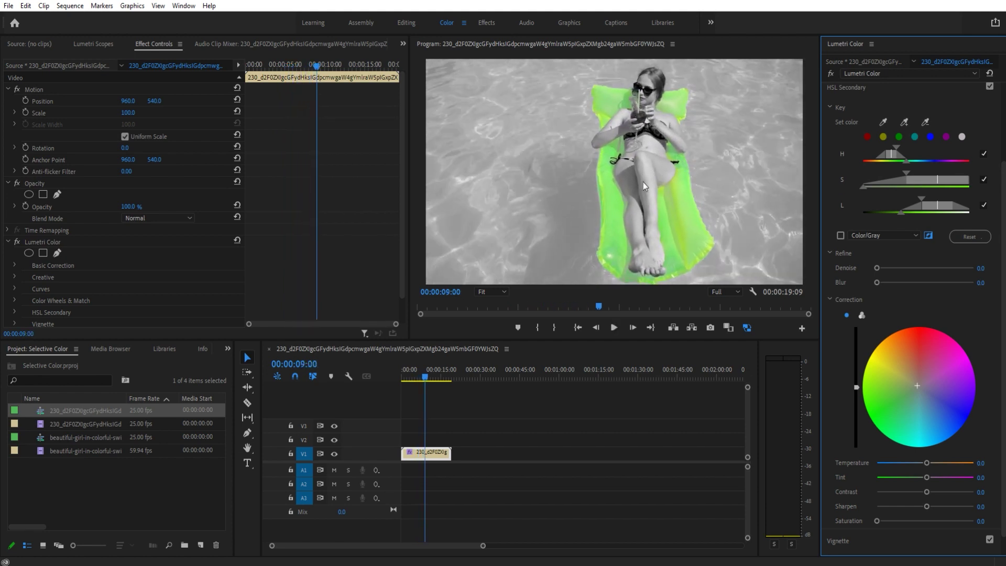
drag(425, 376, 404, 376)
key(space)
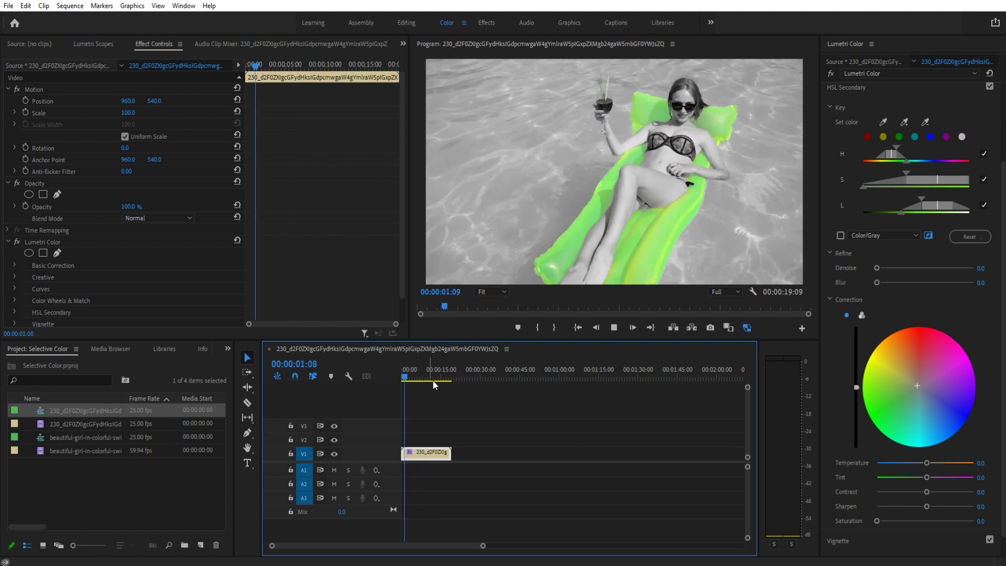
key(space)
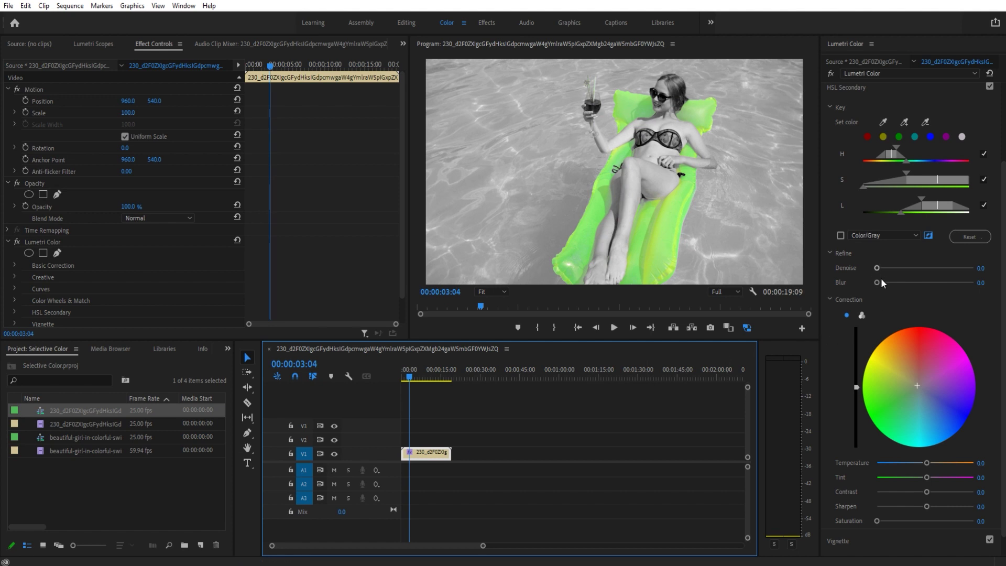
mouse_move(877, 283)
mouse_down()
mouse_move(890, 283)
mouse_move(878, 268)
mouse_move(890, 269)
mouse_up()
key(space)
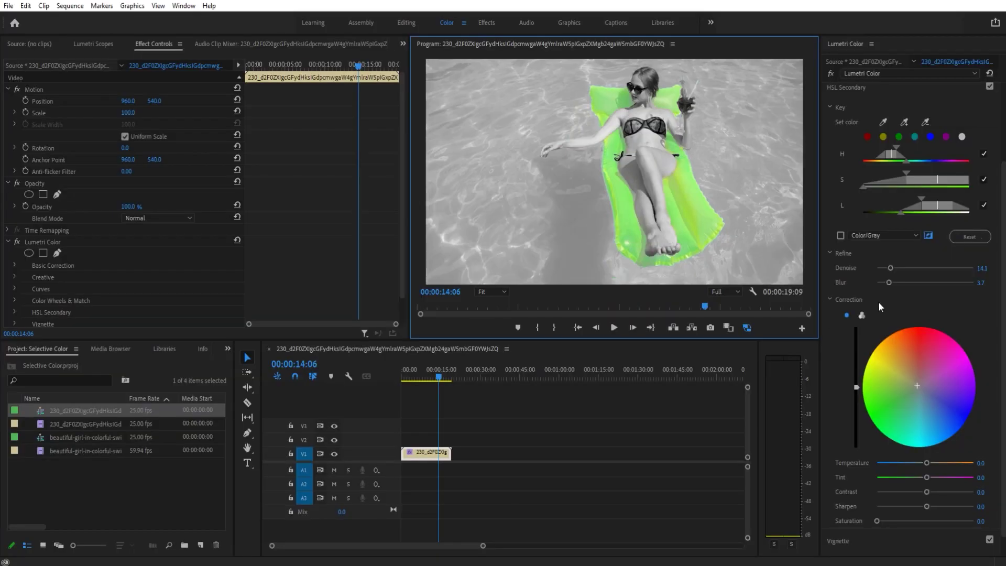
Save the Selective Color project with Ctrl+S
key(ctrl+s)
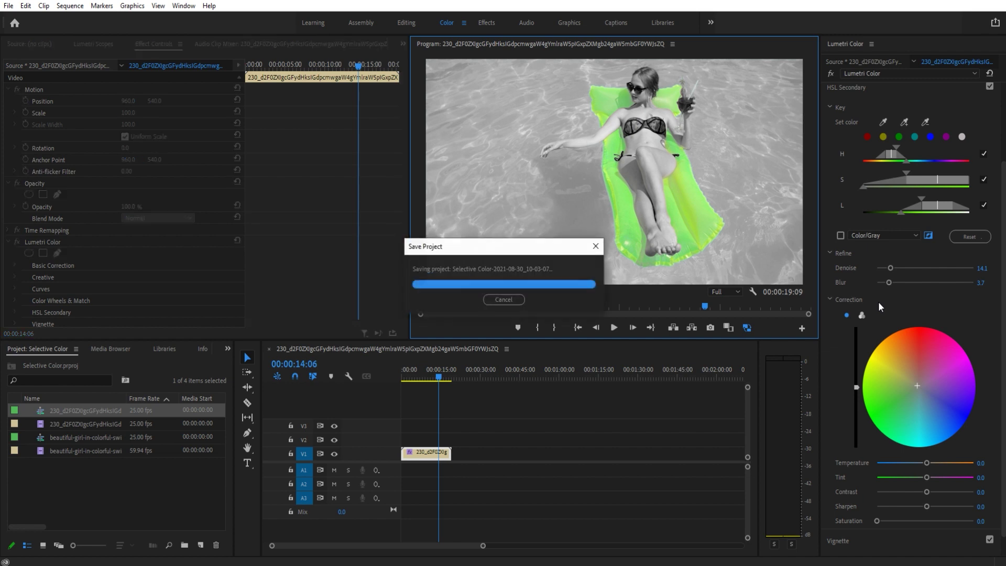